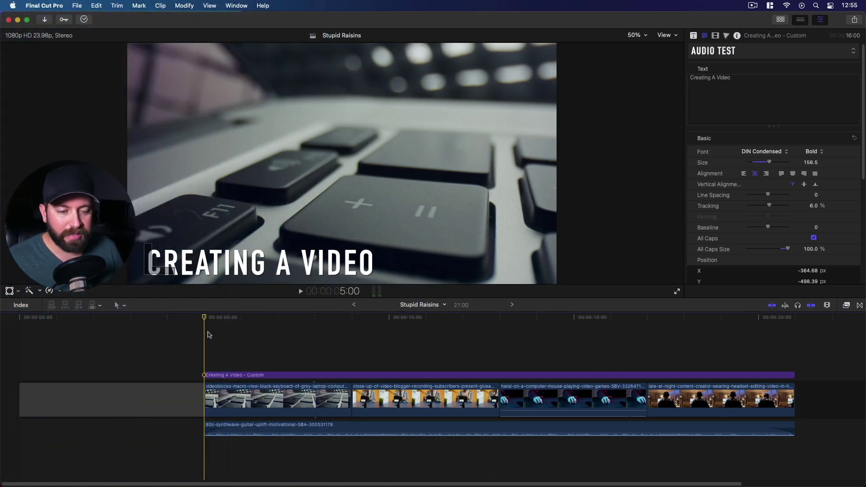
# Play the project from the 5:00 mark to review the clips and music, lowering the system volume during playback
pyautogui.press('space')
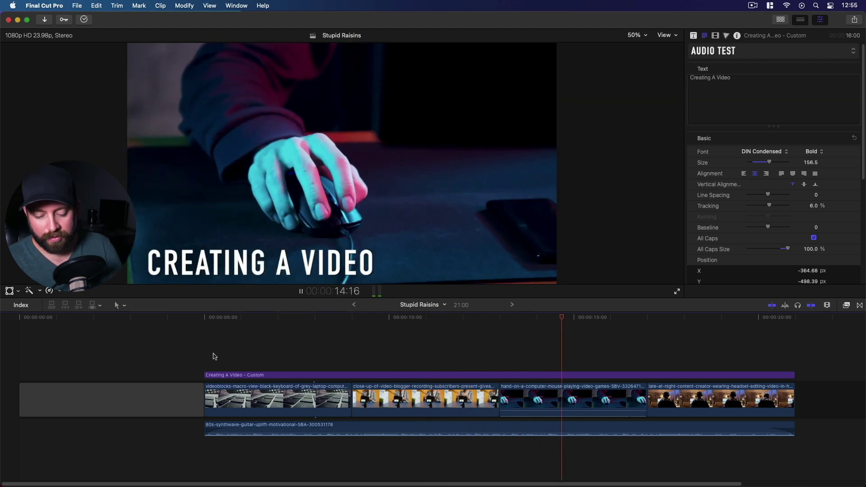
pyautogui.press('XF86AudioLowerVolume')
pyautogui.press('XF86AudioLowerVolume')
pyautogui.press('XF86AudioLowerVolume')
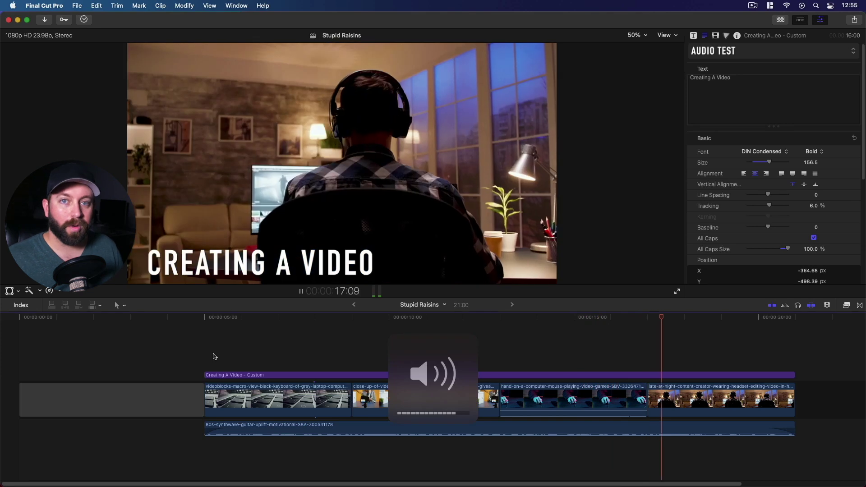
pyautogui.press('space')
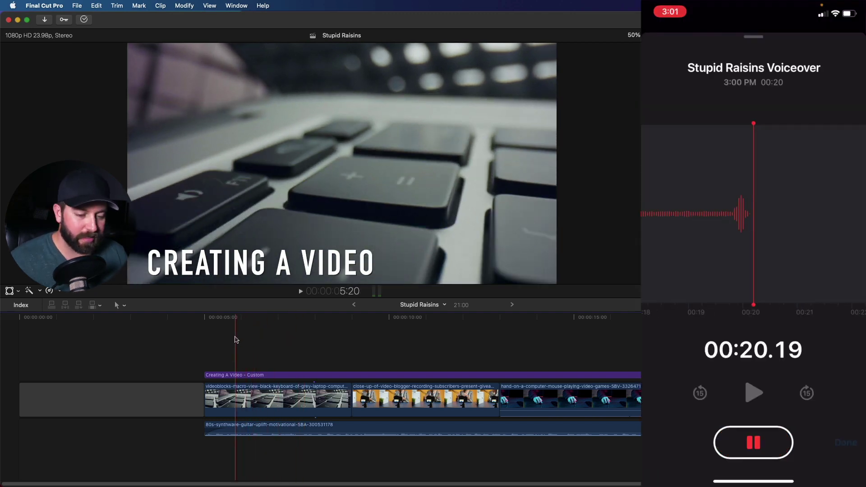
pyautogui.hscroll(1, 232, 340)
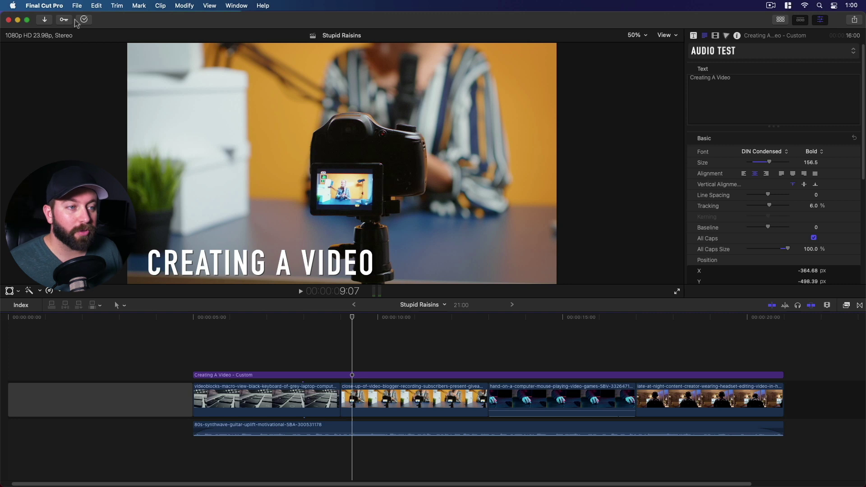
# Import Video voiceover.m4a from the Downloads folder into the 1. Motion Tracking event, previewing its audio first
pyautogui.click(45, 20)
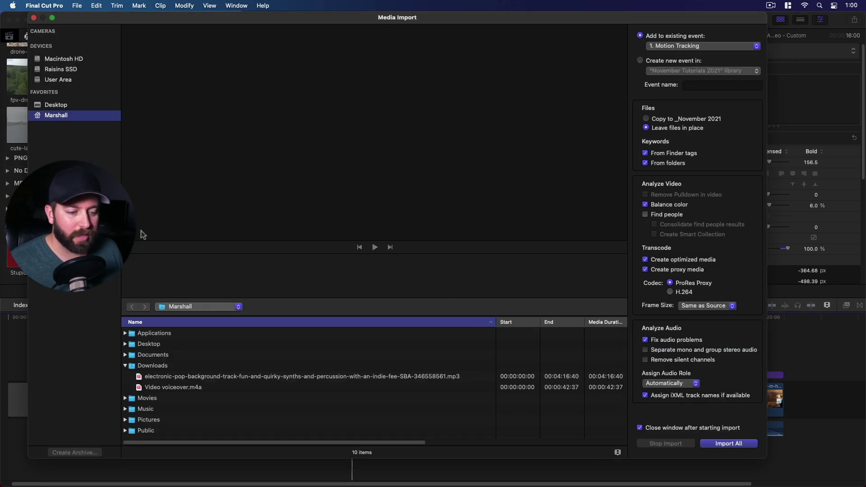
pyautogui.click(153, 366)
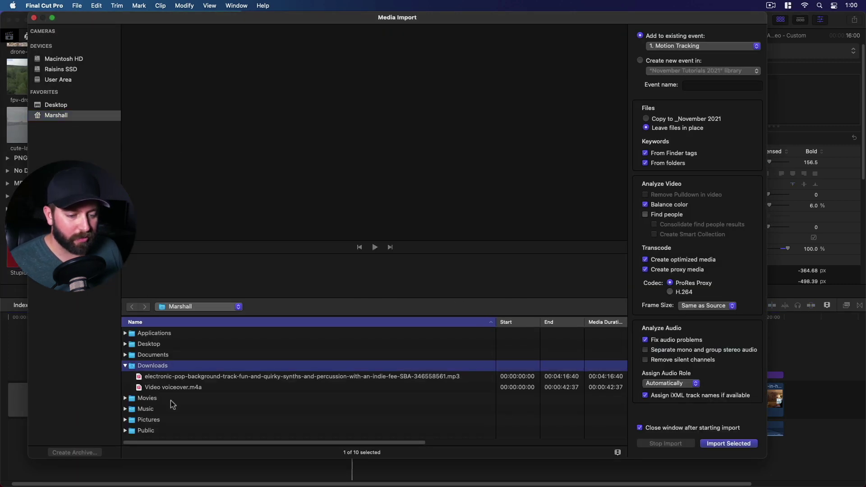
pyautogui.click(156, 388)
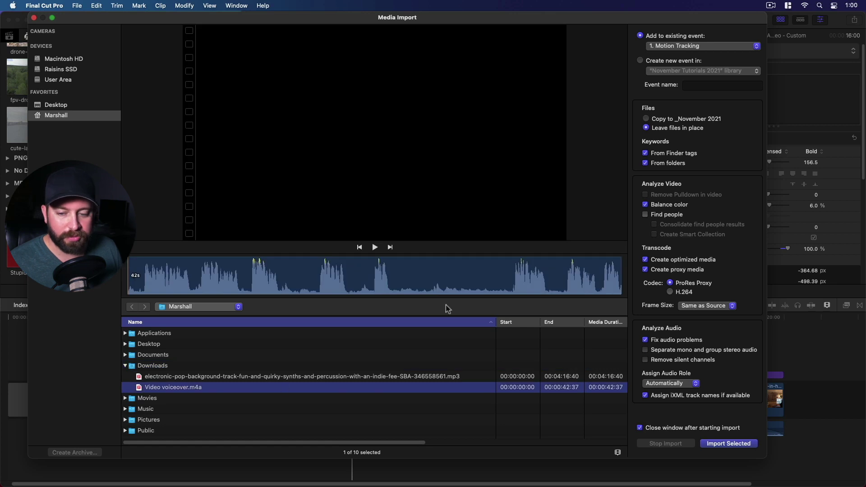
pyautogui.click(253, 277)
pyautogui.click(374, 247)
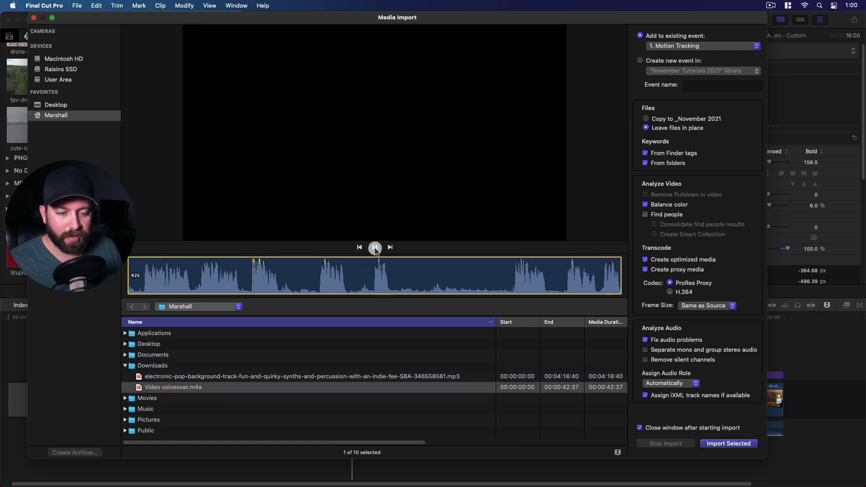
pyautogui.click(375, 247)
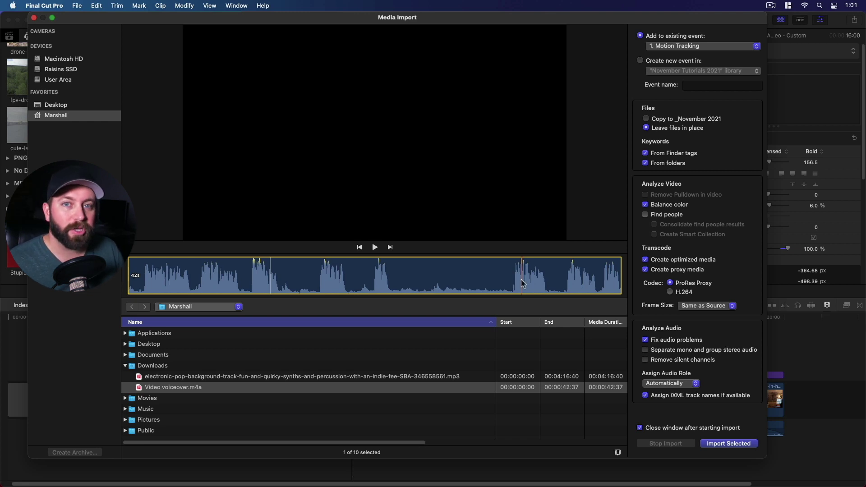
pyautogui.click(719, 445)
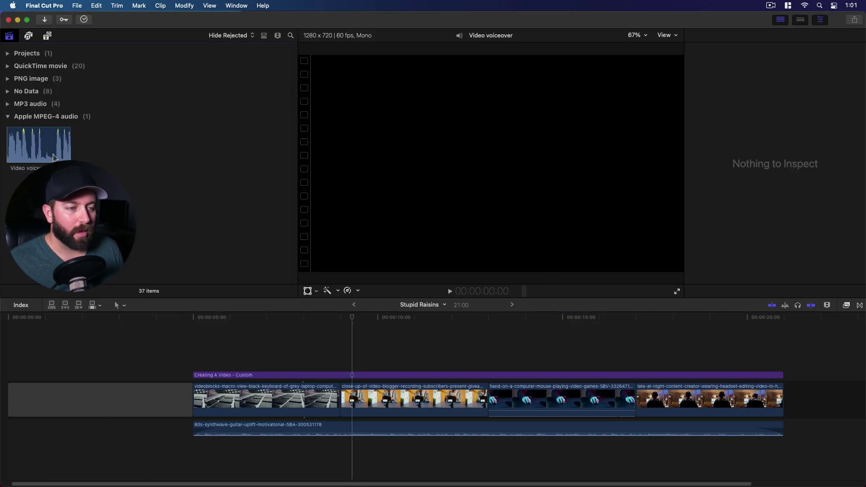
# Place the imported voiceover beneath the music track, aligned with the start of the first video clip, and fit the whole timeline in view
pyautogui.click(37, 157)
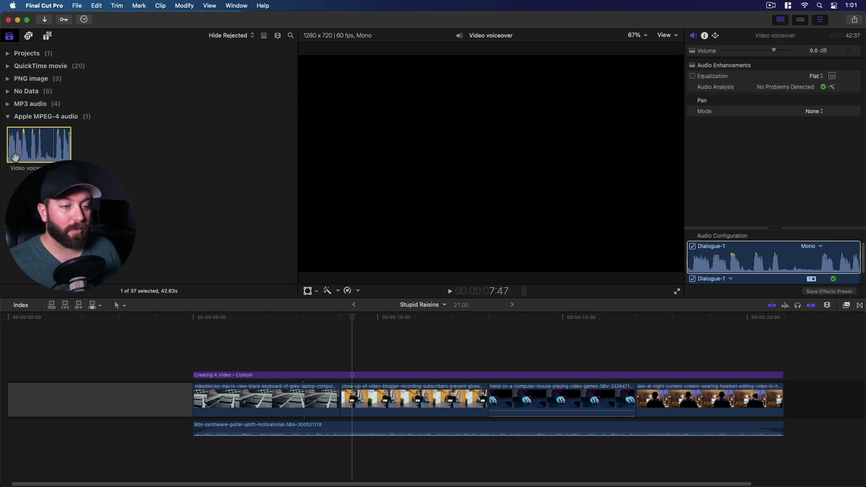
pyautogui.moveTo(19, 154); pyautogui.dragTo(196, 457)
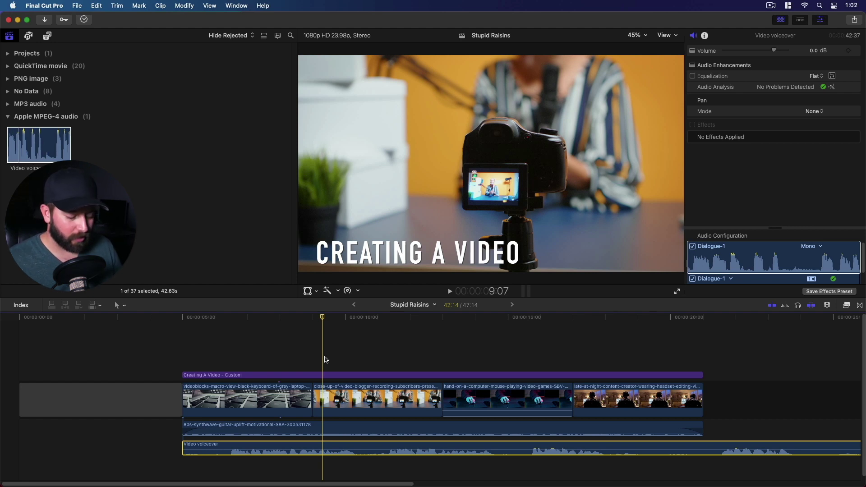
pyautogui.hotkey('shift', 'z')
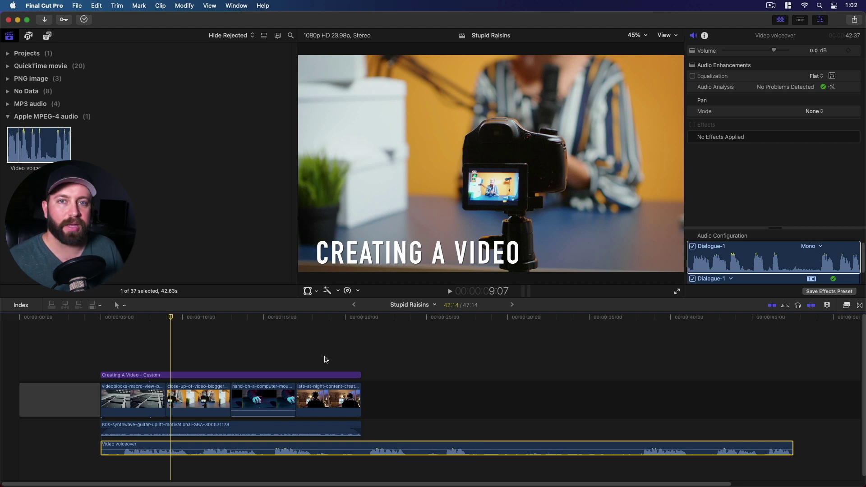
# Cut away the voiceover's first 10:14 and move the remaining audio back to the start of the first video clip
pyautogui.moveTo(229, 318); pyautogui.dragTo(273, 318)
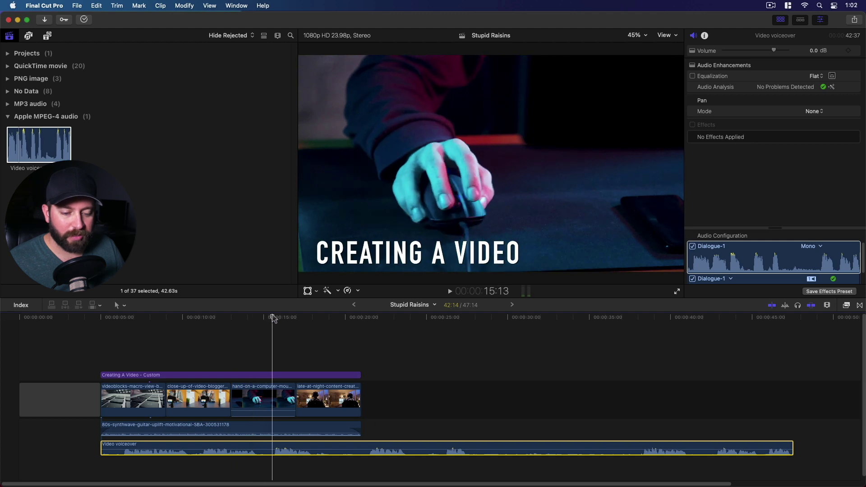
pyautogui.press('space')
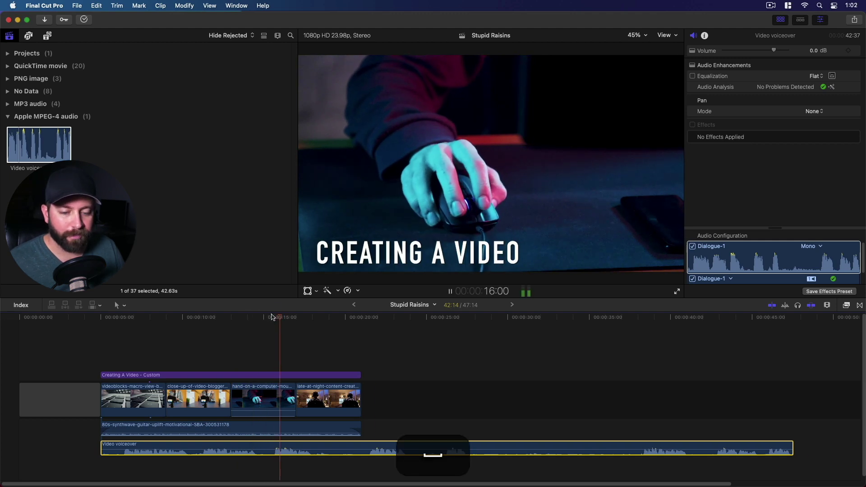
pyautogui.press('space')
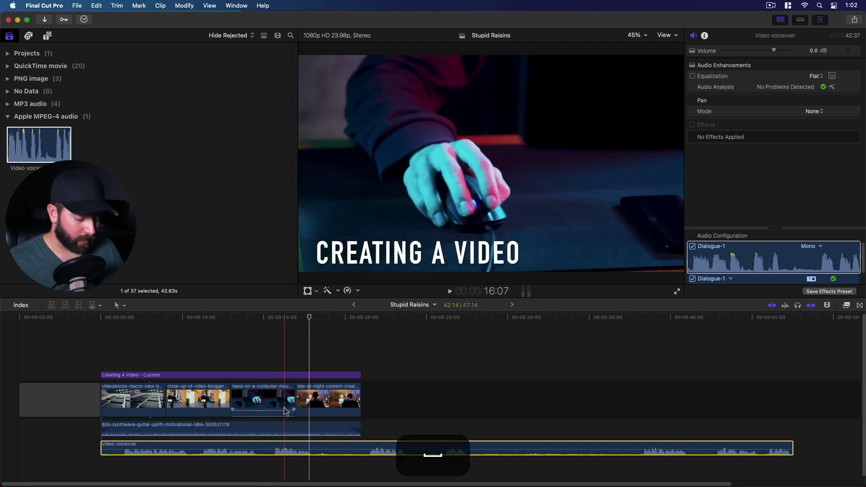
pyautogui.press('b')
pyautogui.click(270, 450)
pyautogui.press('a')
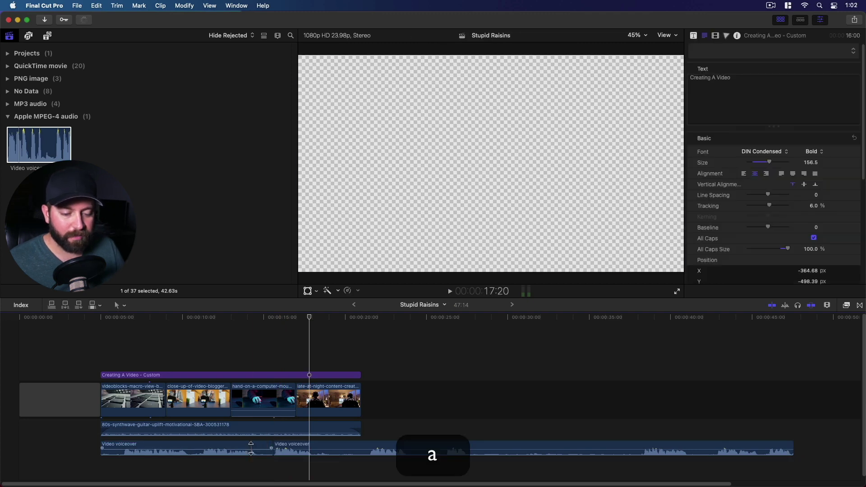
pyautogui.click(248, 450)
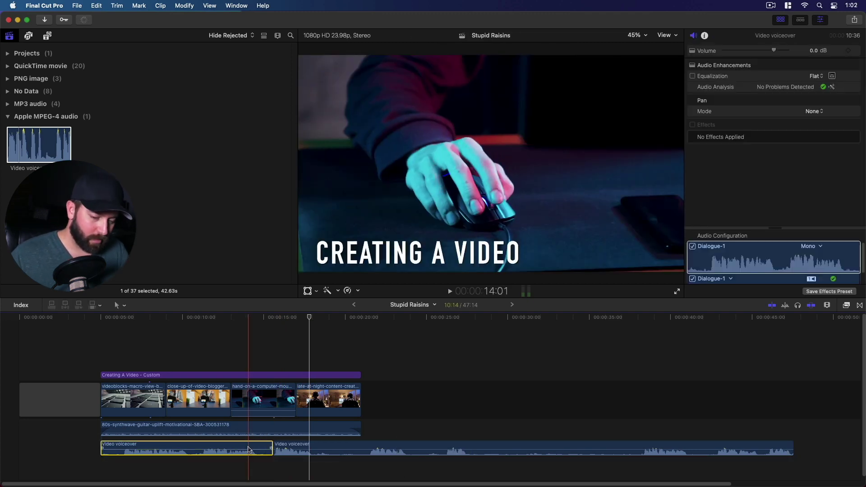
pyautogui.press('BackSpace')
pyautogui.moveTo(498, 448); pyautogui.dragTo(334, 450)
# Trim off the tail of the voiceover so the clip is 29:22 long
pyautogui.press('space')
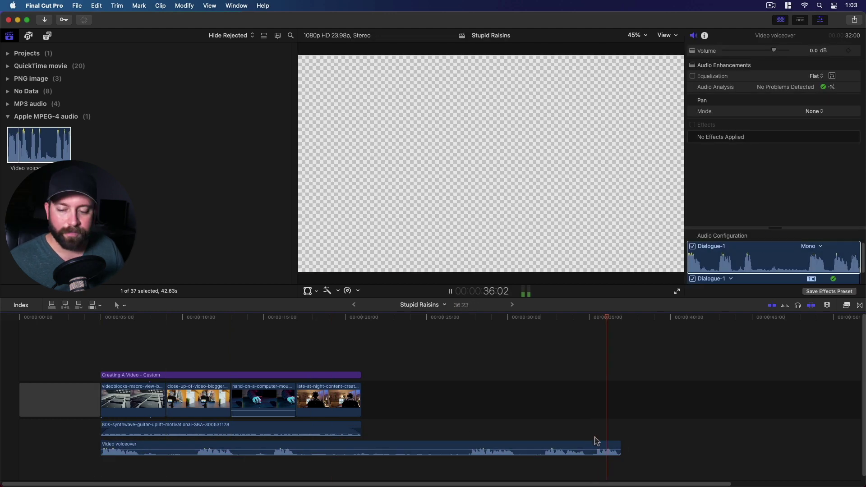
pyautogui.press('b')
pyautogui.click(588, 448)
pyautogui.press('a')
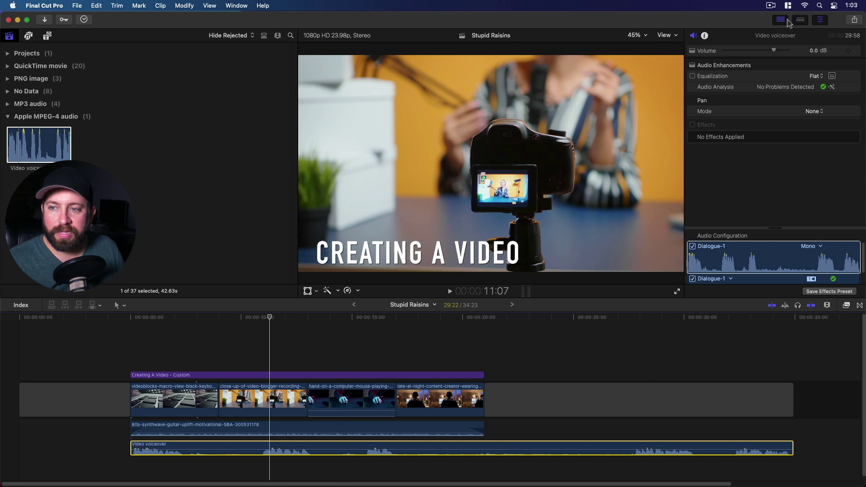
# Hide the browser, expand the voiceover's audio analysis settings, and play part of the clip
pyautogui.click(781, 20)
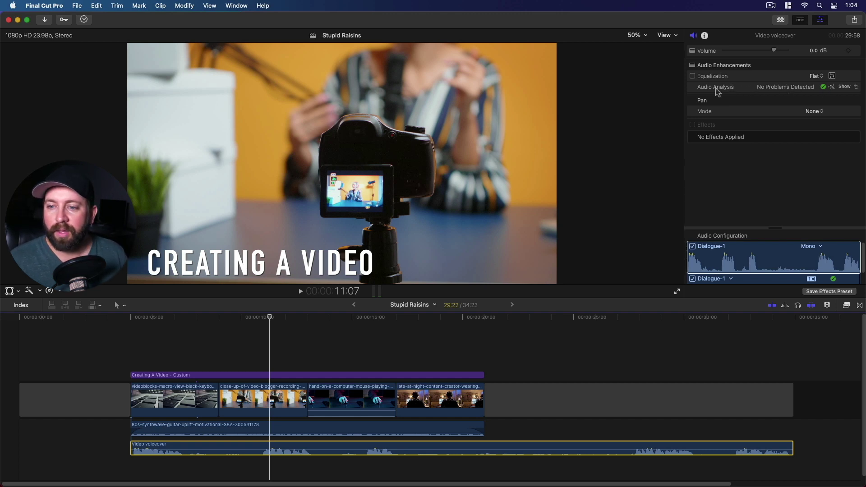
pyautogui.click(844, 87)
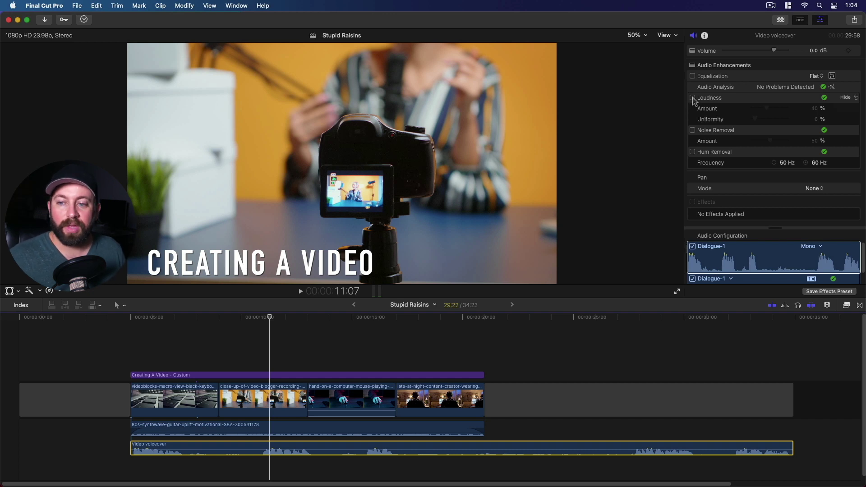
pyautogui.press('space')
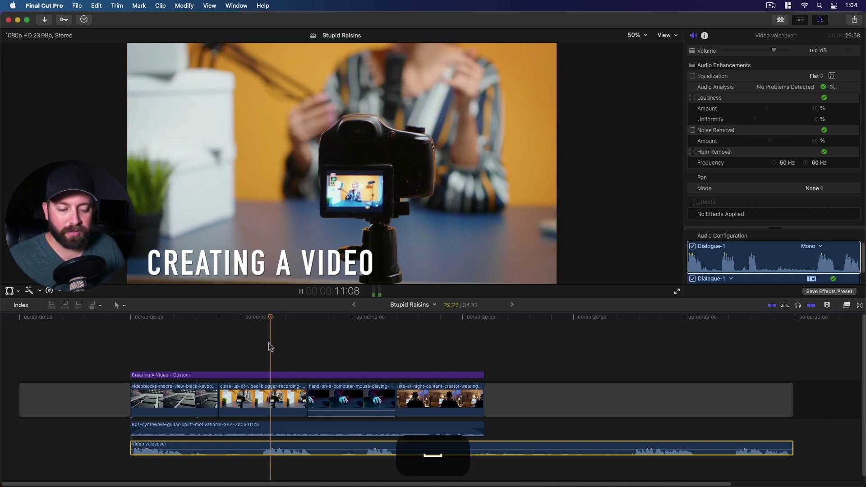
pyautogui.press('space')
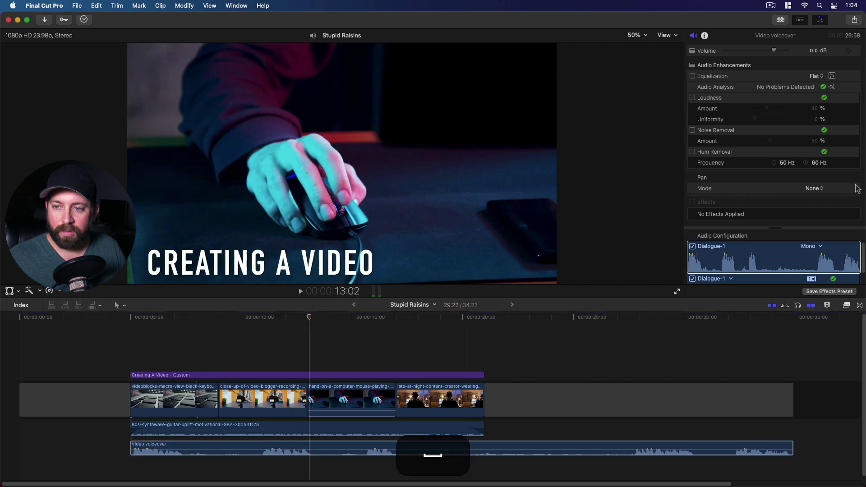
# Enable Noise Removal on the voiceover at 5%, leaving Loudness off, and check the result in playback
pyautogui.click(693, 98)
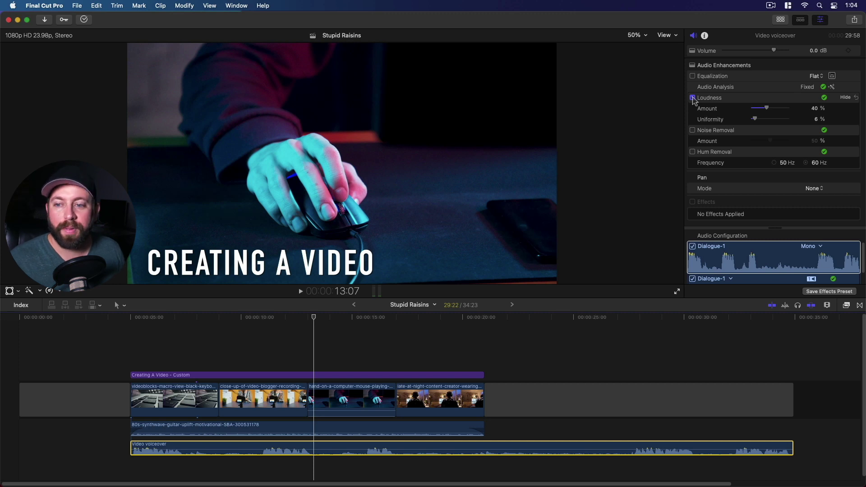
pyautogui.click(693, 98)
pyautogui.click(692, 130)
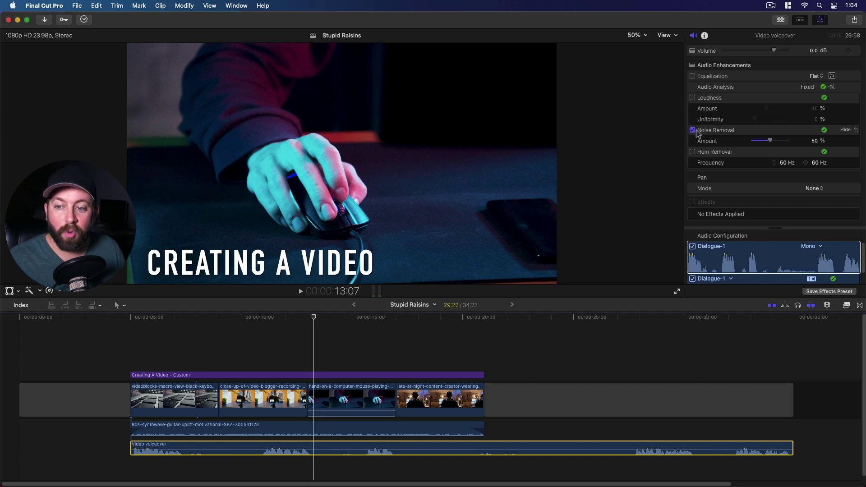
pyautogui.moveTo(770, 141); pyautogui.dragTo(754, 141)
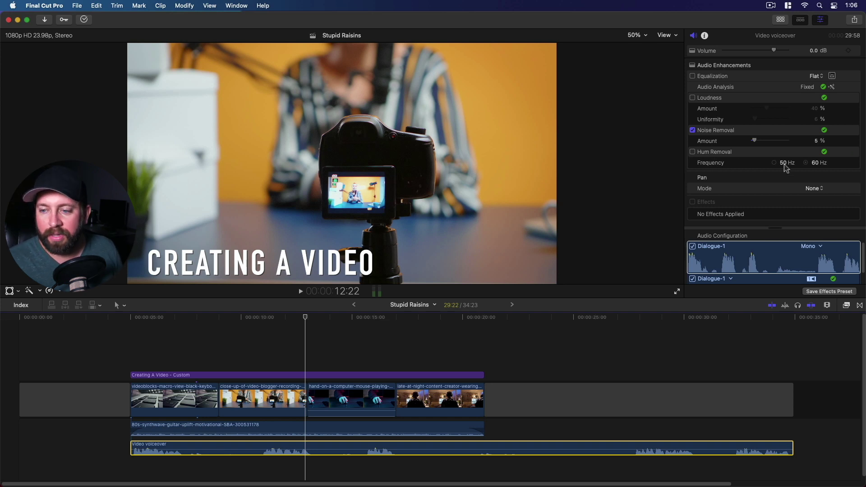
pyautogui.press('space')
pyautogui.click(846, 87)
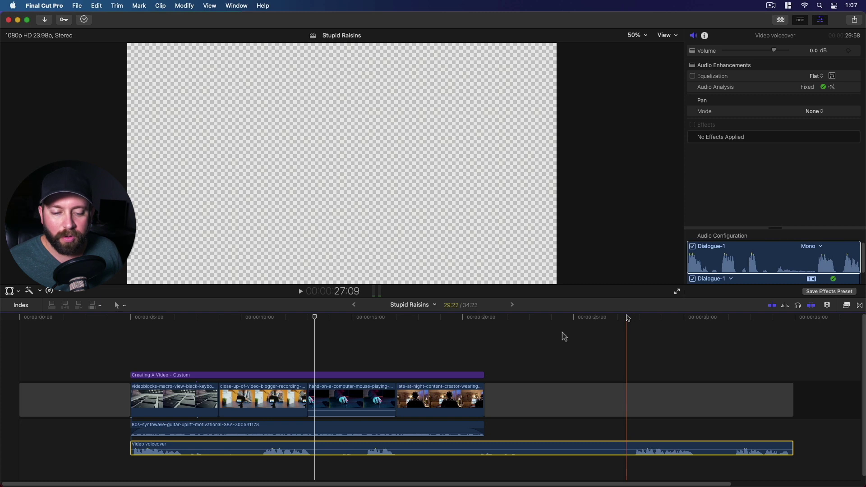
# Apply the Bass Enhancer audio effect to the voiceover clip
pyautogui.moveTo(270, 464); pyautogui.dragTo(287, 443)
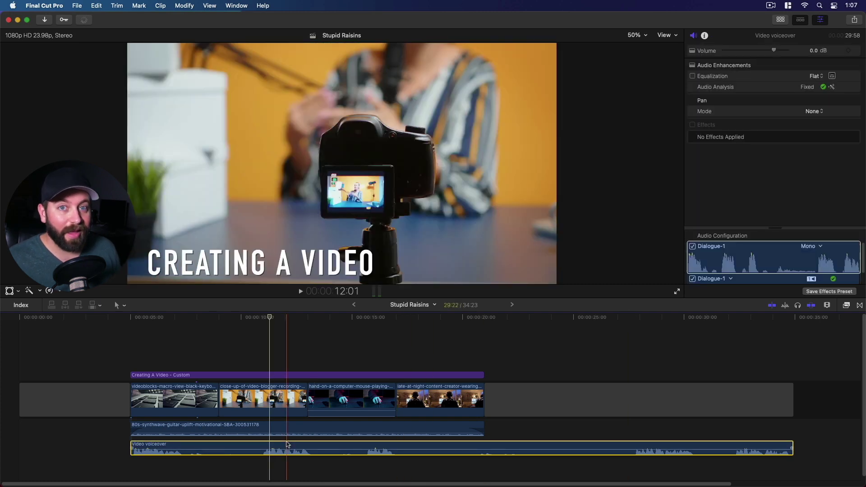
pyautogui.click(847, 305)
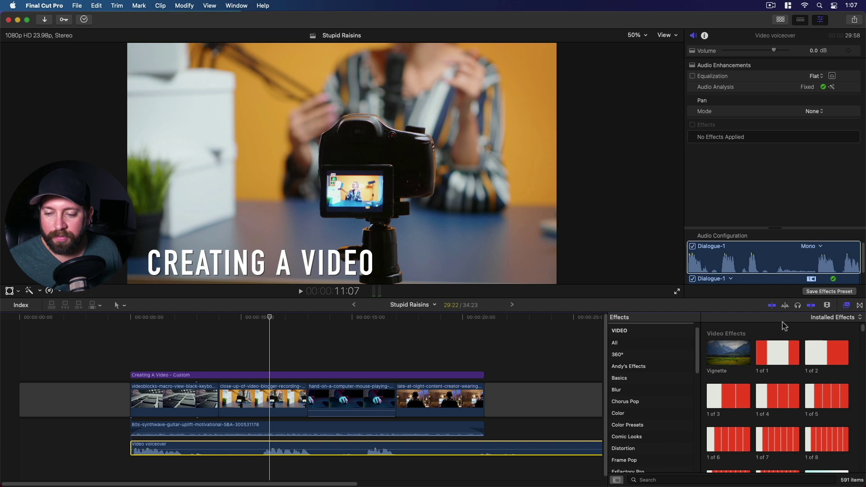
pyautogui.scroll(-8, 636, 419)
pyautogui.scroll(-5, 636, 423)
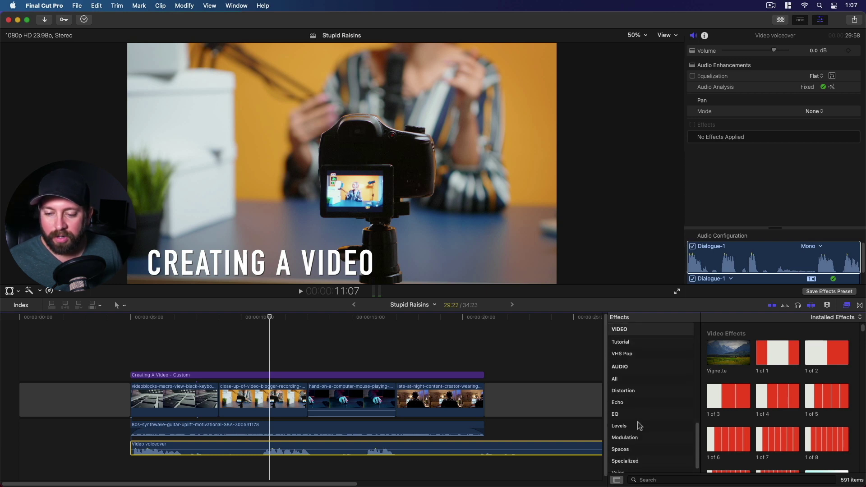
pyautogui.click(654, 380)
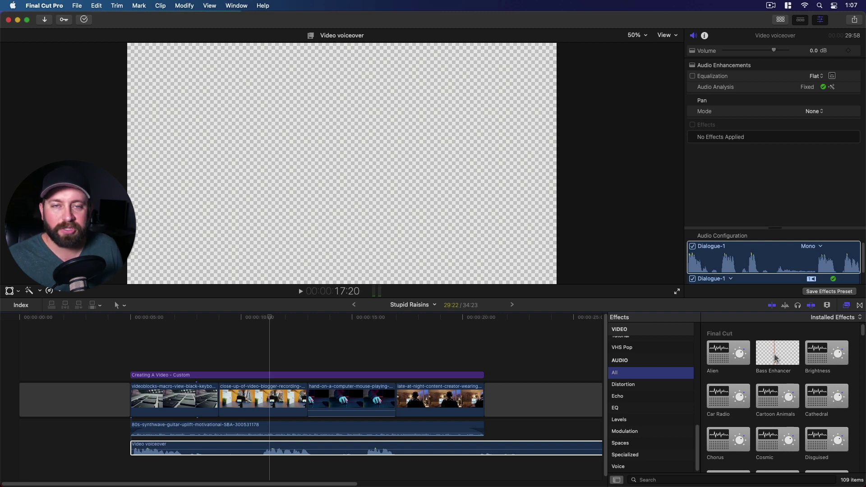
pyautogui.moveTo(776, 357); pyautogui.dragTo(346, 449)
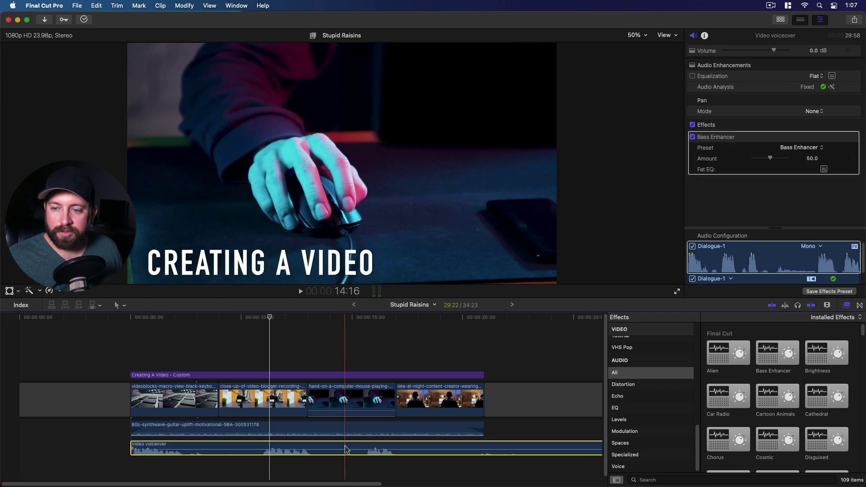
# Set the voiceover's Bass Enhancer amount to 30 and play the timeline to hear the result
pyautogui.click(808, 158)
pyautogui.write('30')
pyautogui.press('Return')
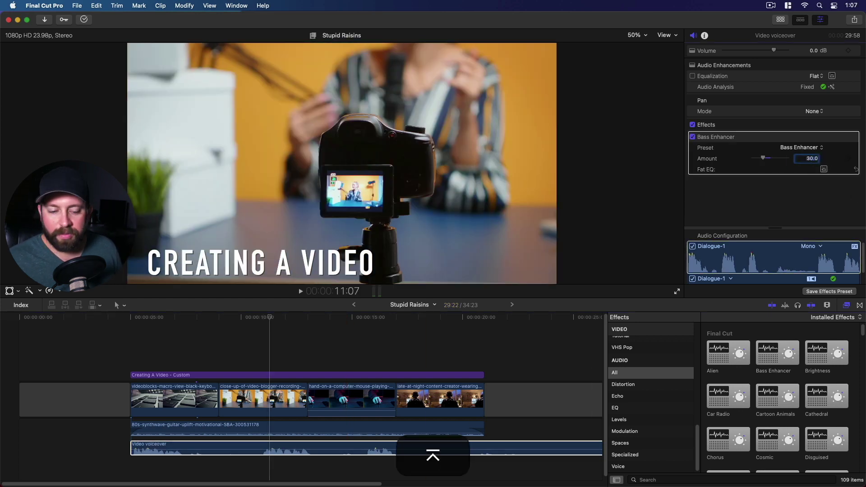
pyautogui.click(256, 341)
pyautogui.press('space')
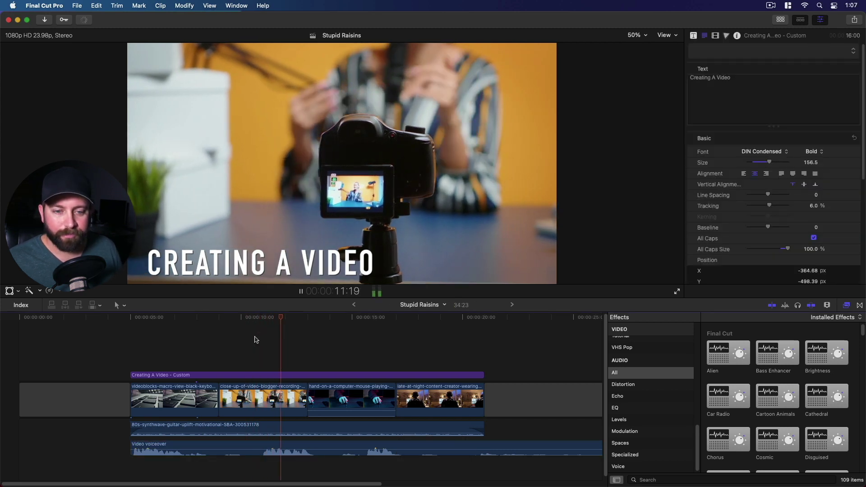
# Stop playback and apply the Voice Over Enhancement audio effect to the voiceover clip
pyautogui.press('space')
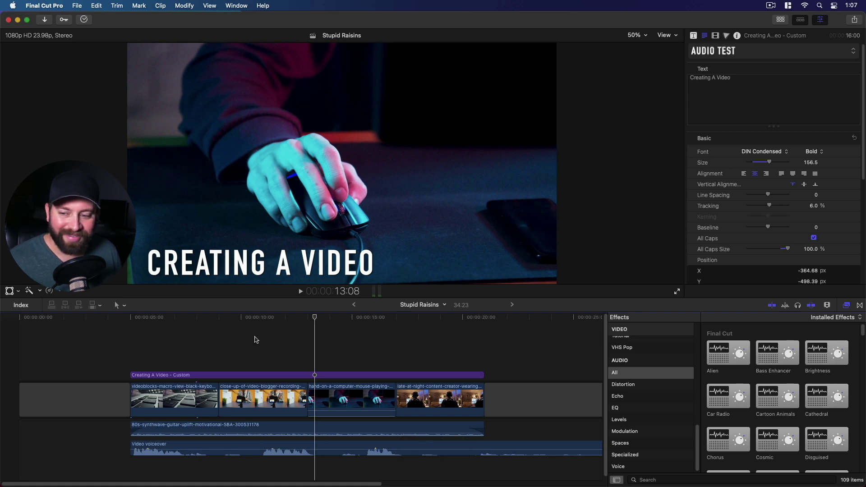
pyautogui.scroll(-10, 725, 428)
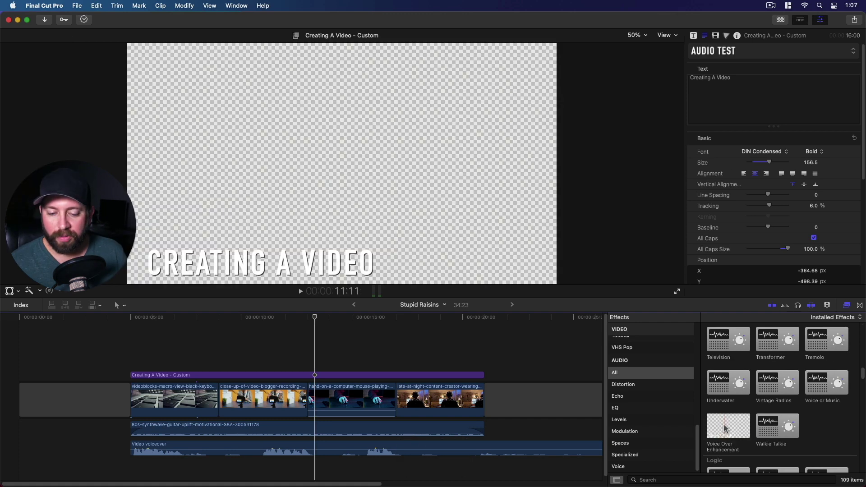
pyautogui.moveTo(728, 431); pyautogui.dragTo(357, 450)
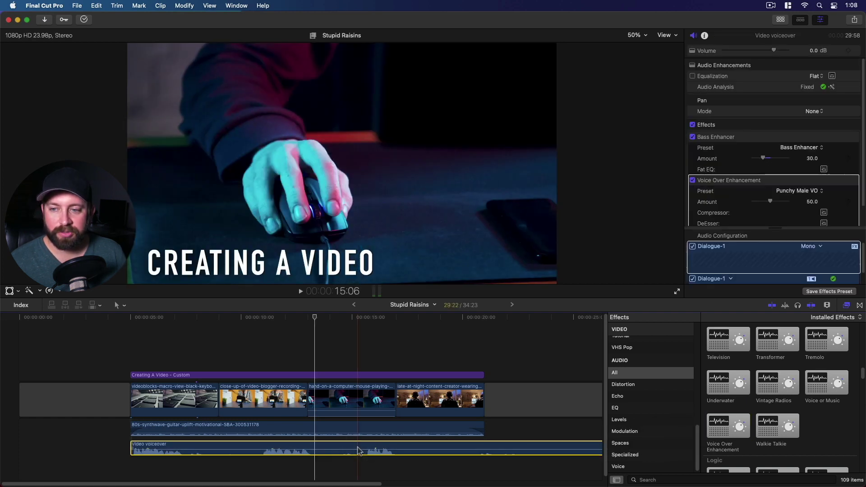
pyautogui.scroll(-2, 767, 199)
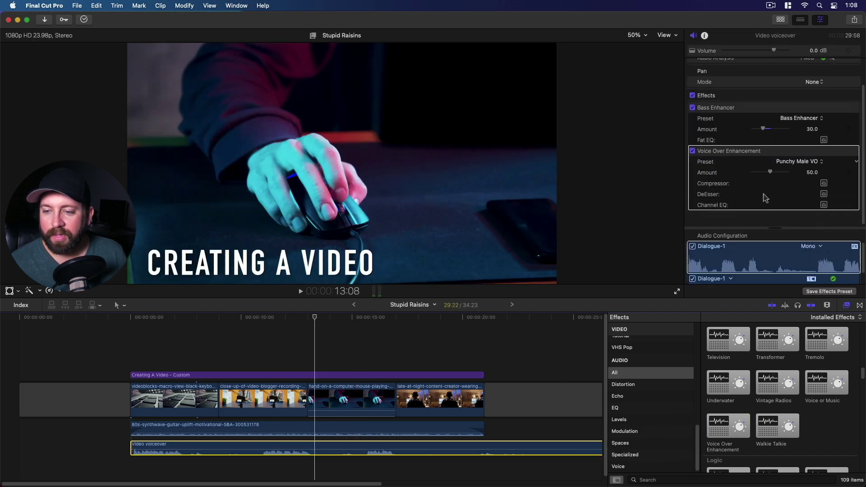
# Review the Voice Over Enhancement presets, keep Punchy Male VO, and play part of the timeline to hear it
pyautogui.click(796, 172)
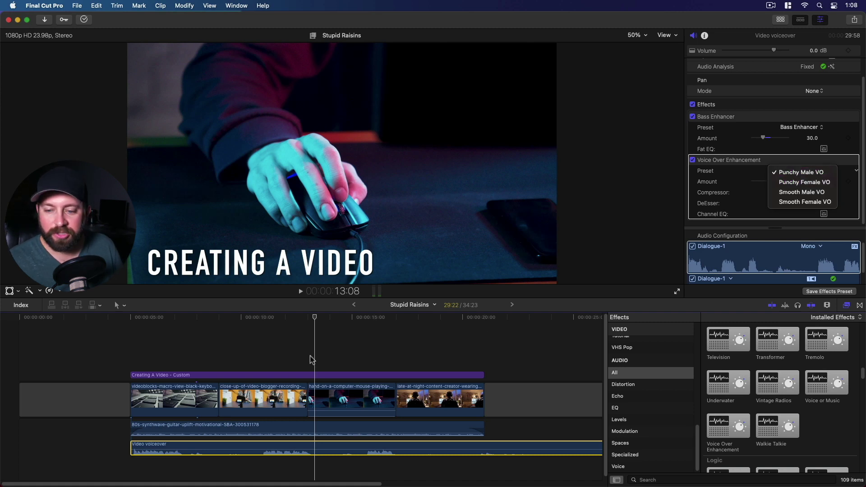
pyautogui.click(273, 351)
pyautogui.press('space')
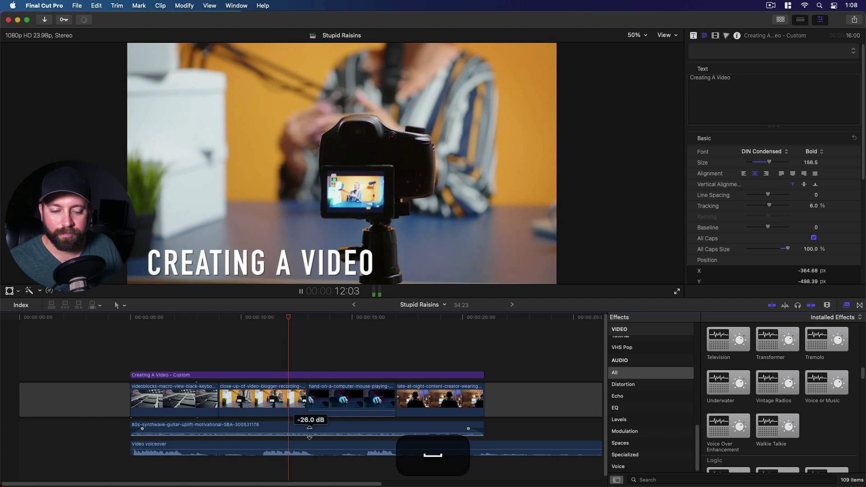
pyautogui.click(319, 448)
pyautogui.press('space')
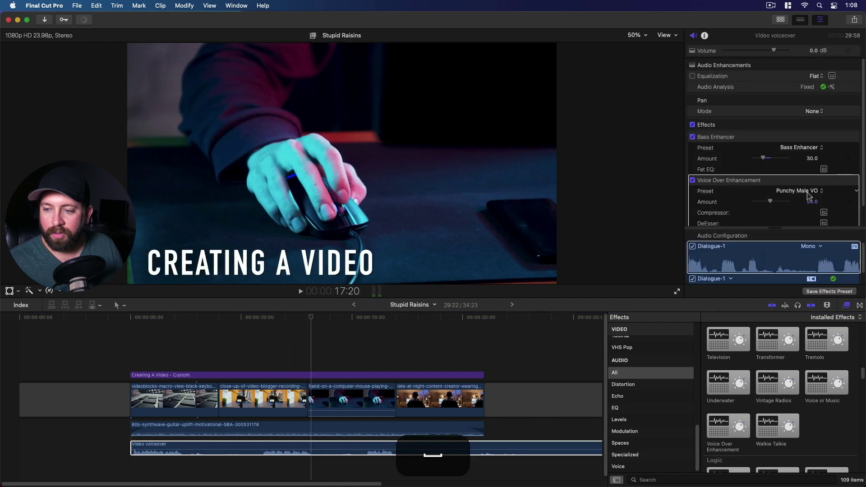
# Switch the voiceover's Voice Over Enhancement preset to Smooth Male VO and play the timeline to hear it
pyautogui.click(809, 191)
pyautogui.click(803, 213)
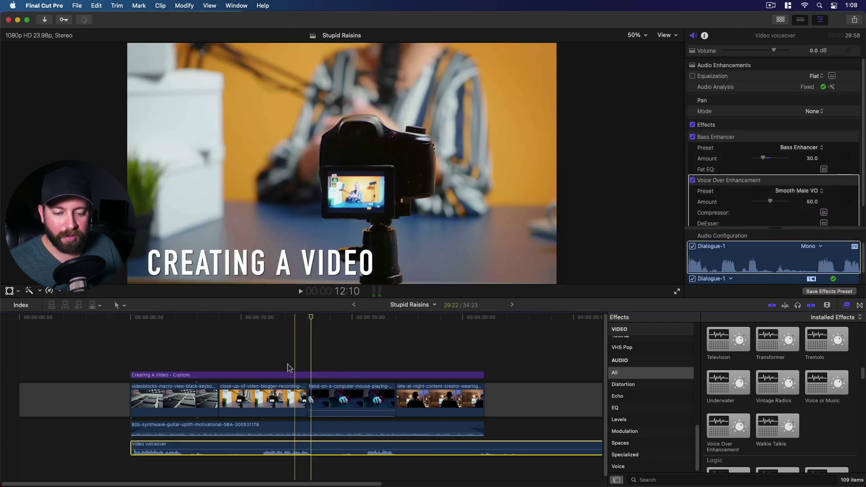
pyautogui.click(259, 363)
pyautogui.press('space')
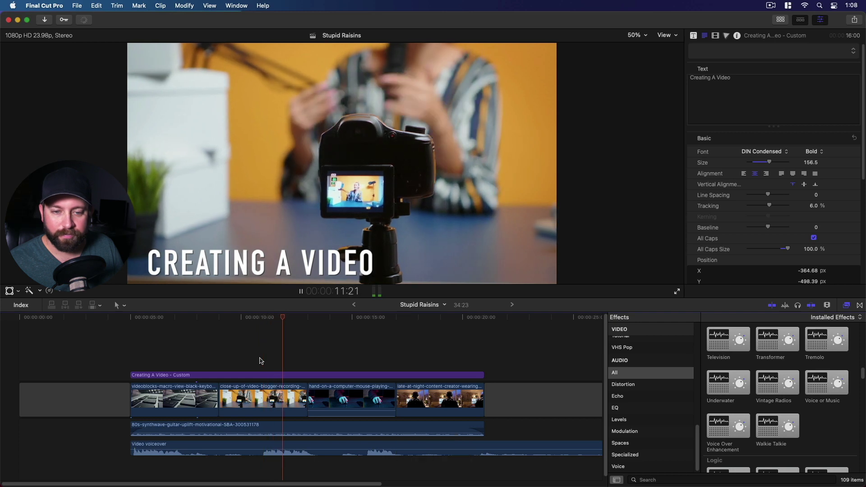
pyautogui.press('space')
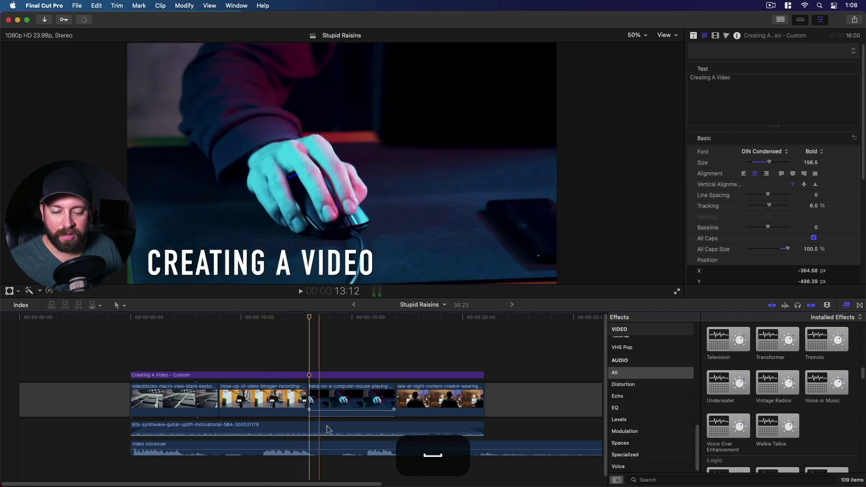
pyautogui.click(328, 449)
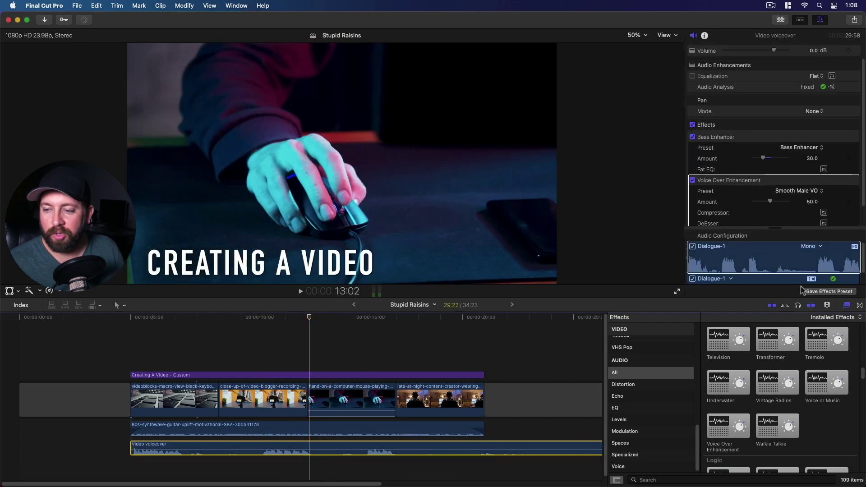
# Widen the inspector and toggle Voice Over Enhancement off and on to compare the voiceover's waveform, leaving the effect enabled
pyautogui.click(693, 181)
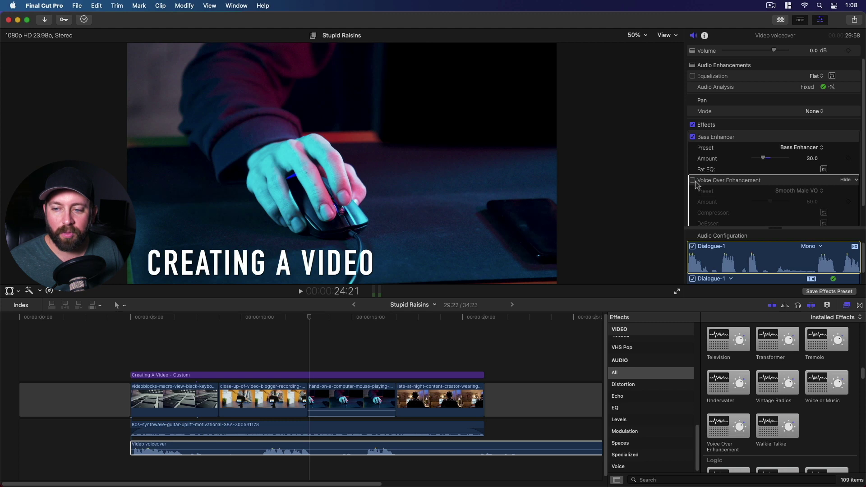
pyautogui.click(693, 180)
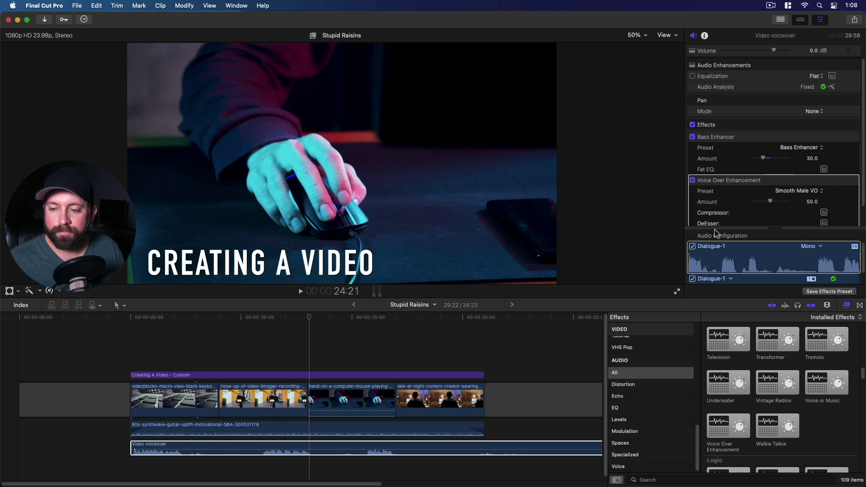
pyautogui.click(693, 181)
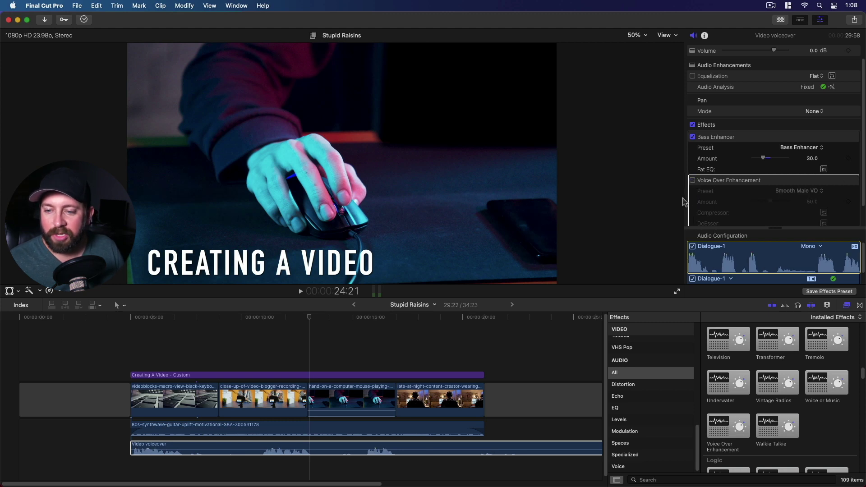
pyautogui.moveTo(685, 199); pyautogui.dragTo(558, 198)
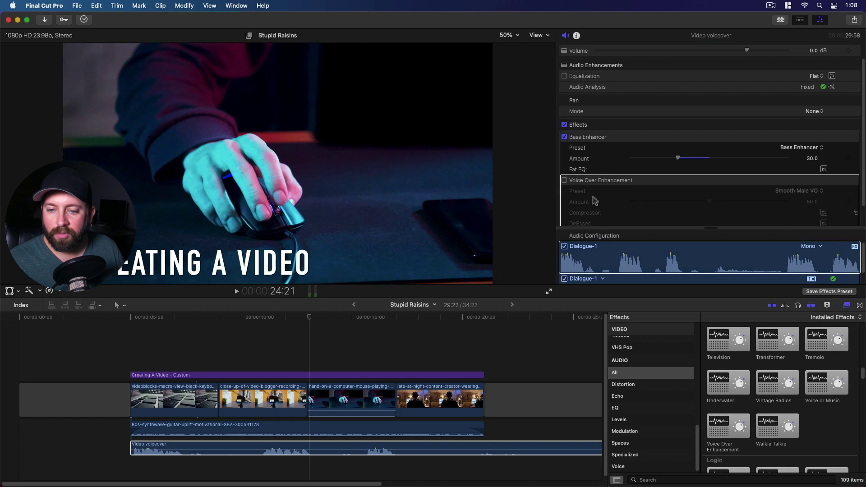
pyautogui.click(564, 181)
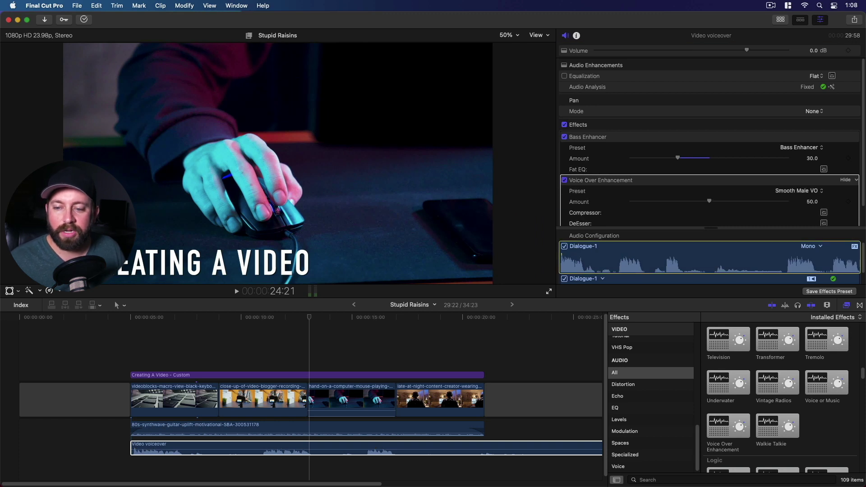
pyautogui.click(565, 180)
pyautogui.click(565, 181)
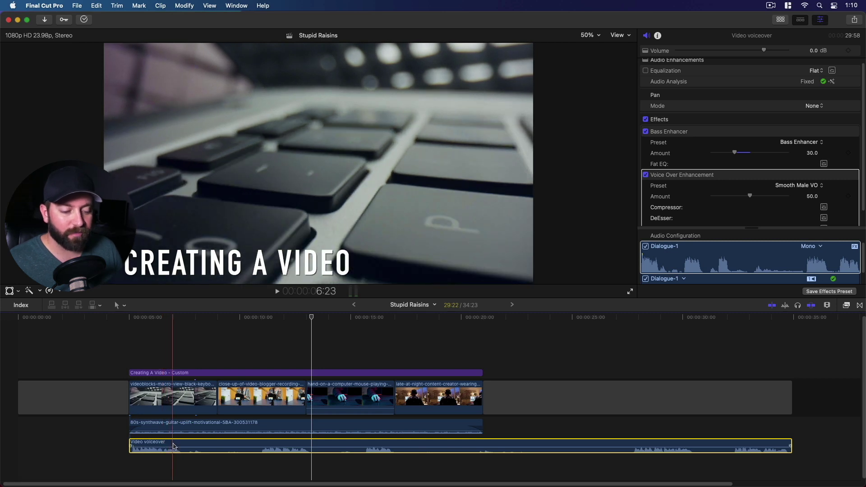
# Turn the voiceover clip into a new compound clip named Voiceover in the Media event
pyautogui.rightClick(173, 446)
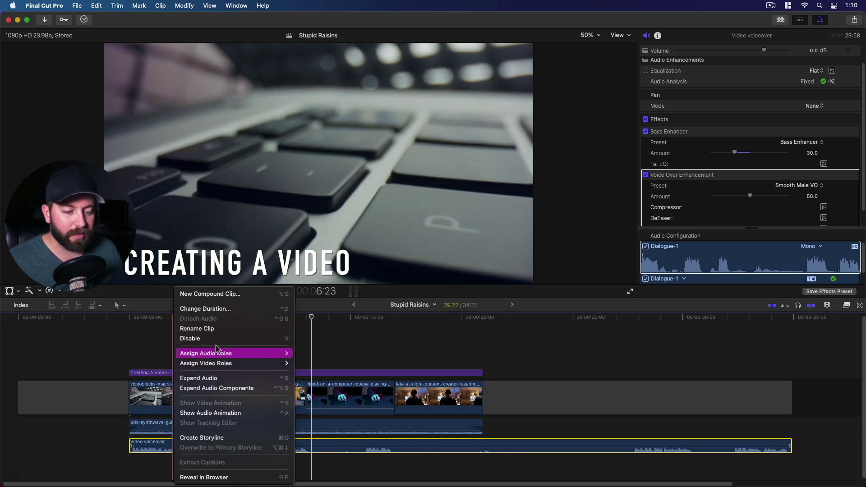
pyautogui.click(199, 296)
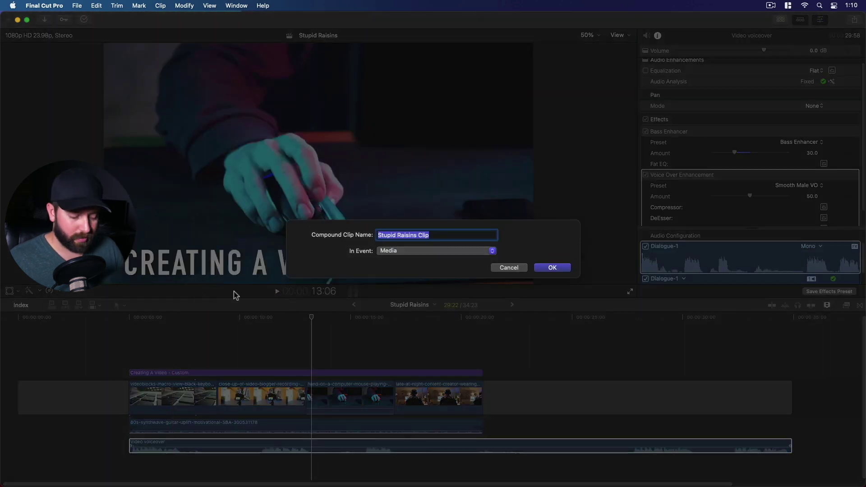
pyautogui.write('Voic')
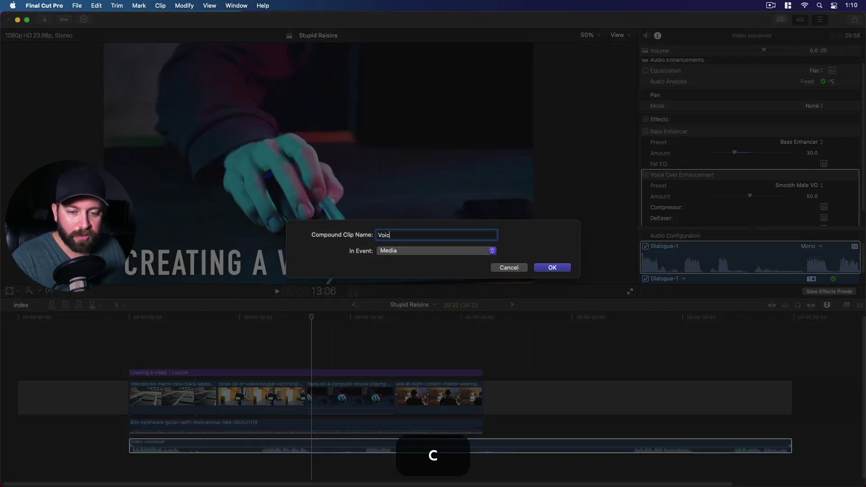
pyautogui.write('eover')
pyautogui.press('Return')
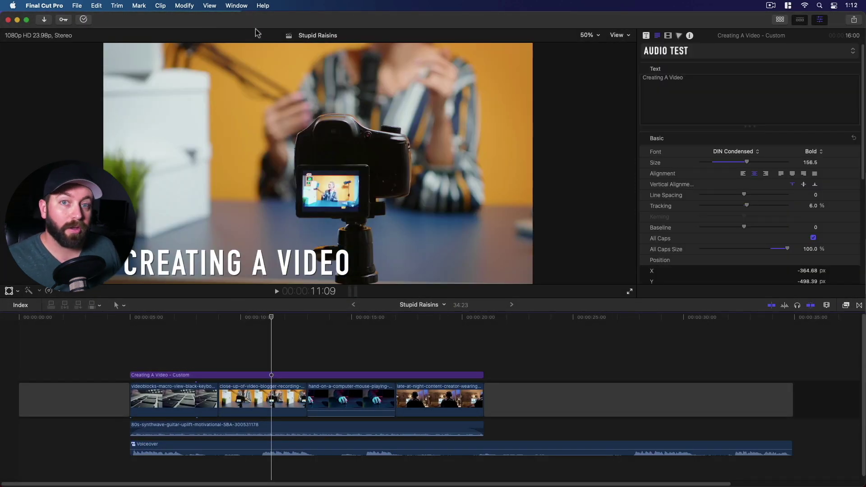
# Open the Voiceover compound clip, select the original clip inside to view its effects, and return to the Stupid Raisins project
pyautogui.click(780, 21)
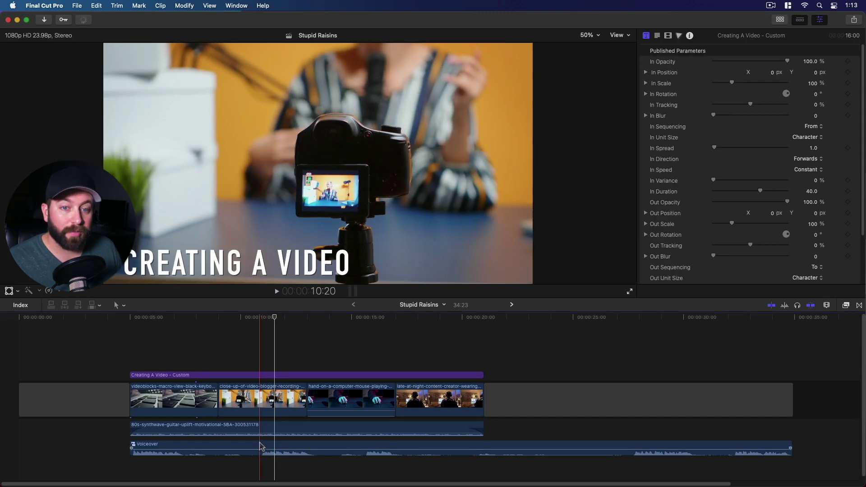
pyautogui.doubleClick(261, 447)
pyautogui.click(71, 403)
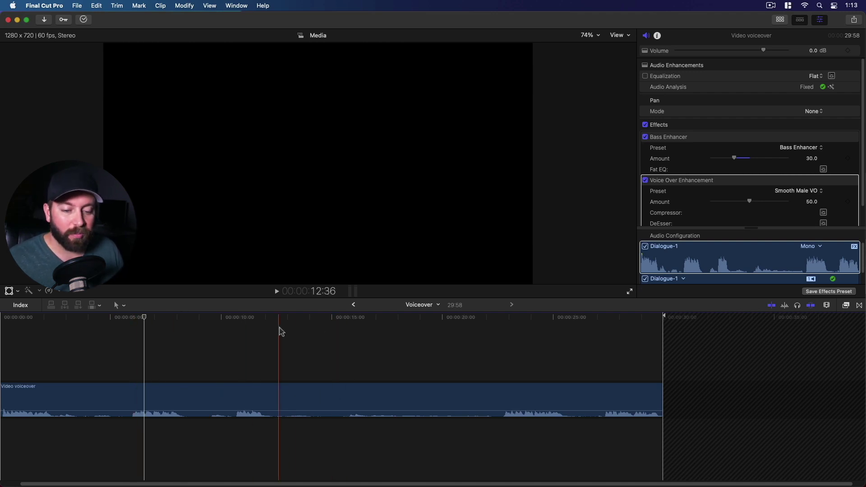
pyautogui.click(353, 305)
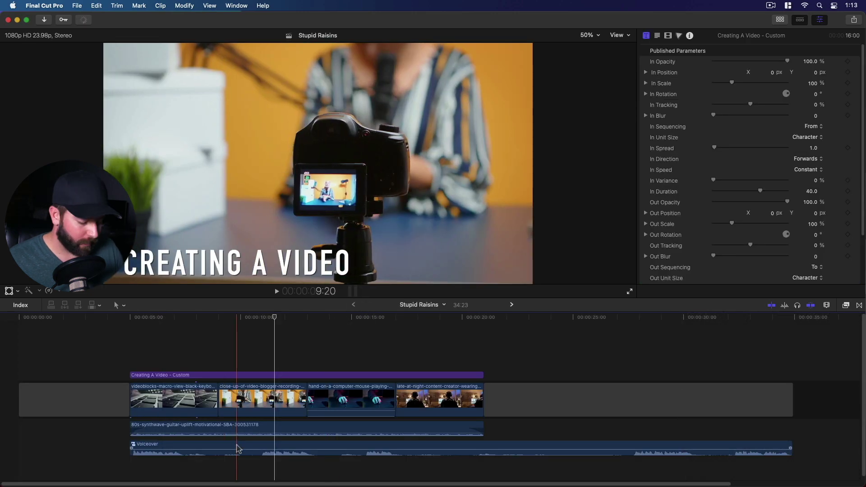
# Cut the Voiceover compound clip into four segments, delete the silent parts, and space the segments beneath the four video clips
pyautogui.press('Delete')
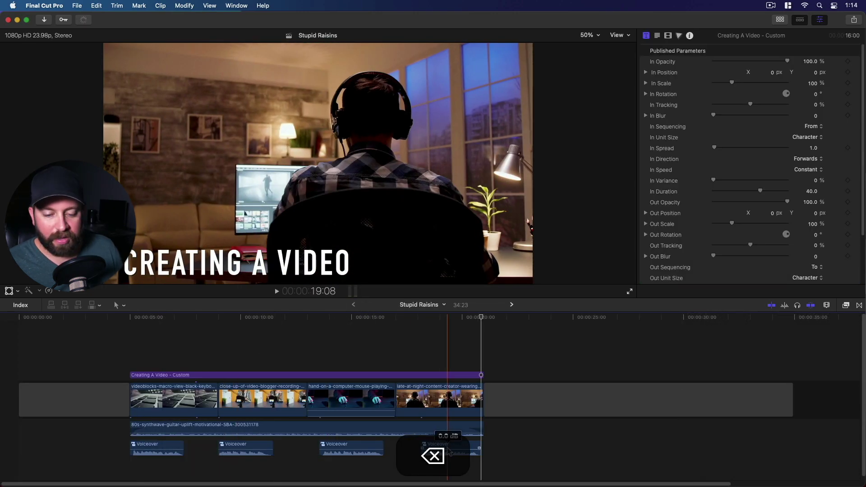
pyautogui.moveTo(438, 448); pyautogui.dragTo(431, 448)
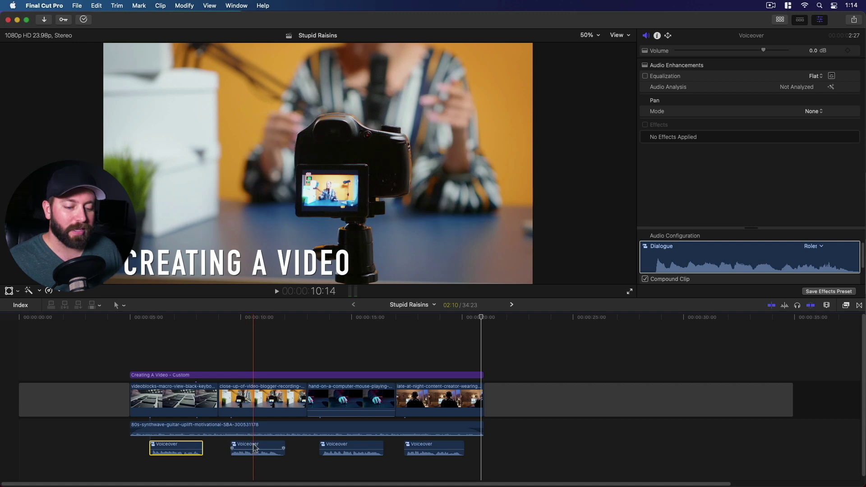
# Open a Voiceover segment's compound clip, turn off Bass Enhancer on the clip inside, and return to the Stupid Raisins project
pyautogui.doubleClick(254, 447)
pyautogui.click(161, 403)
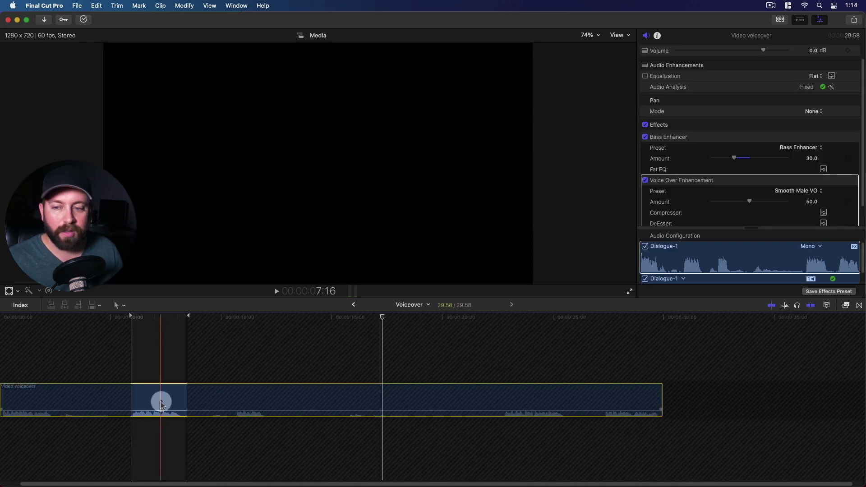
pyautogui.click(645, 137)
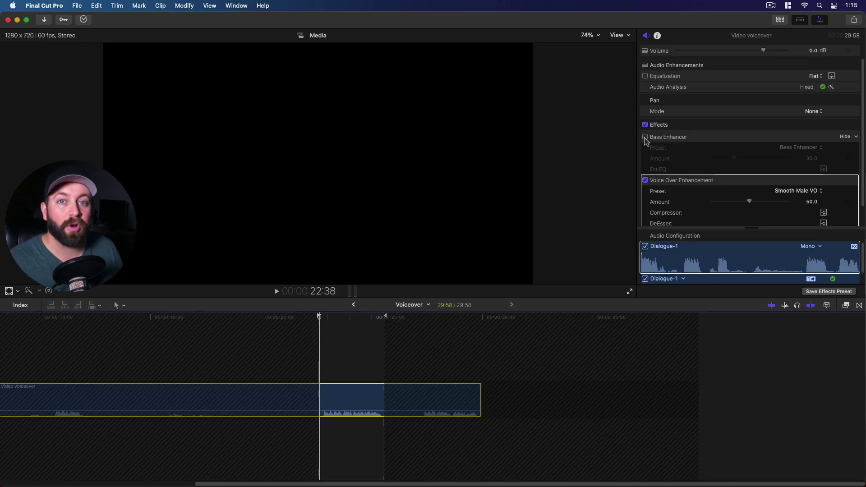
pyautogui.click(353, 305)
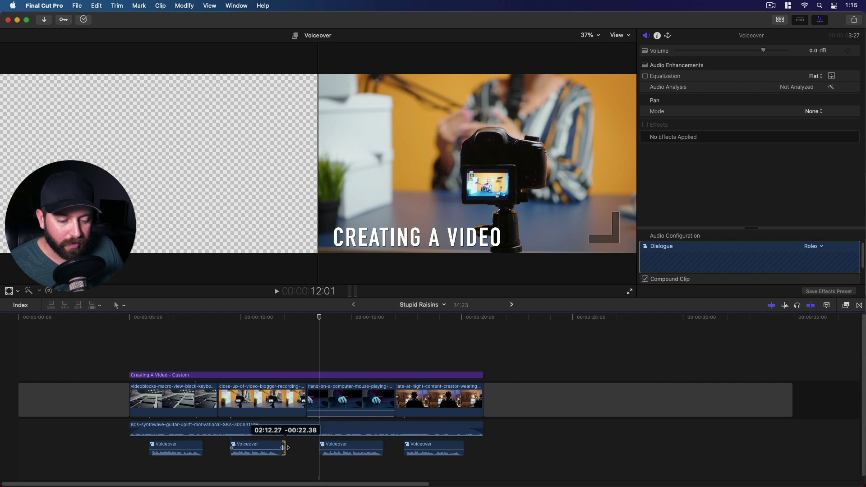
pyautogui.click(285, 448)
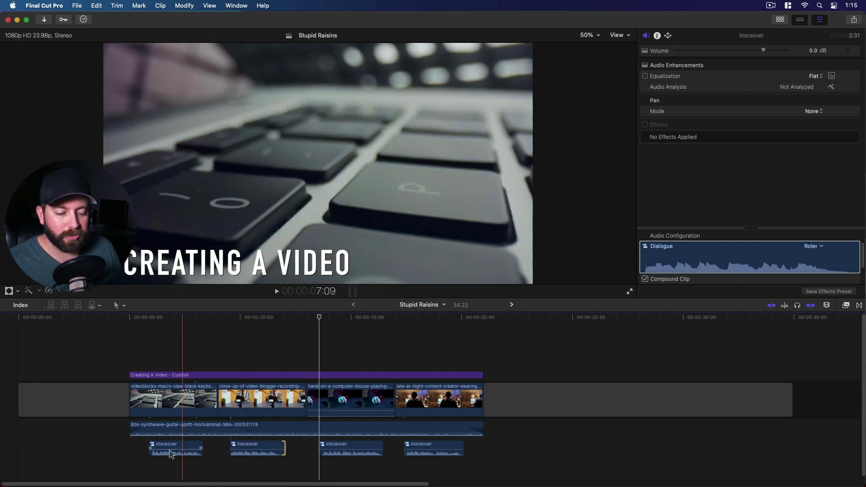
# Try the different timeline clip appearances, from names only to large waveforms, and settle on one showing both filmstrips and waveforms
pyautogui.click(827, 305)
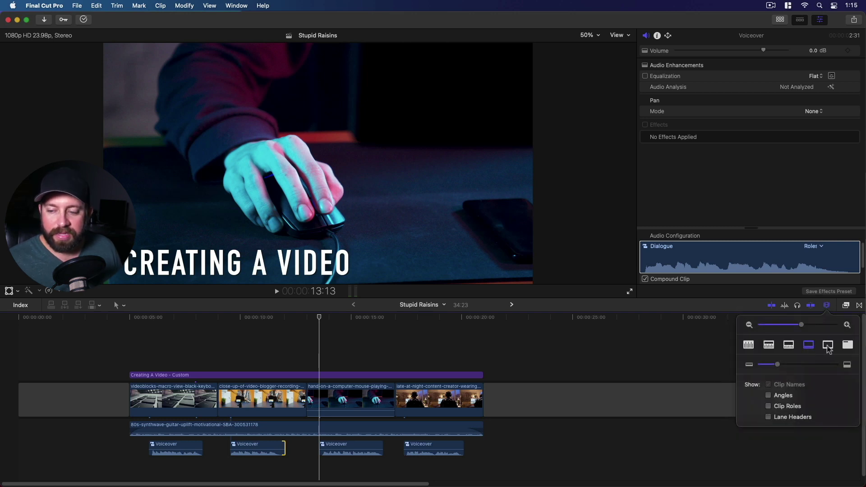
pyautogui.click(829, 345)
pyautogui.click(848, 346)
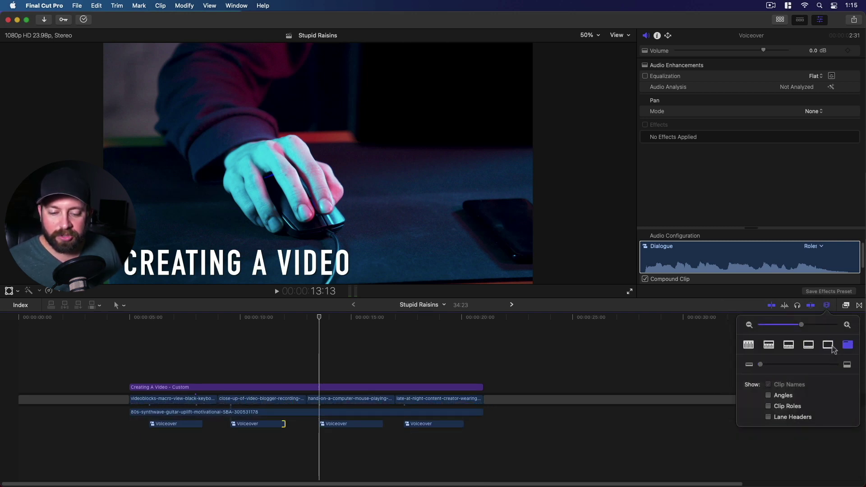
pyautogui.click(808, 345)
pyautogui.click(789, 345)
pyautogui.click(768, 345)
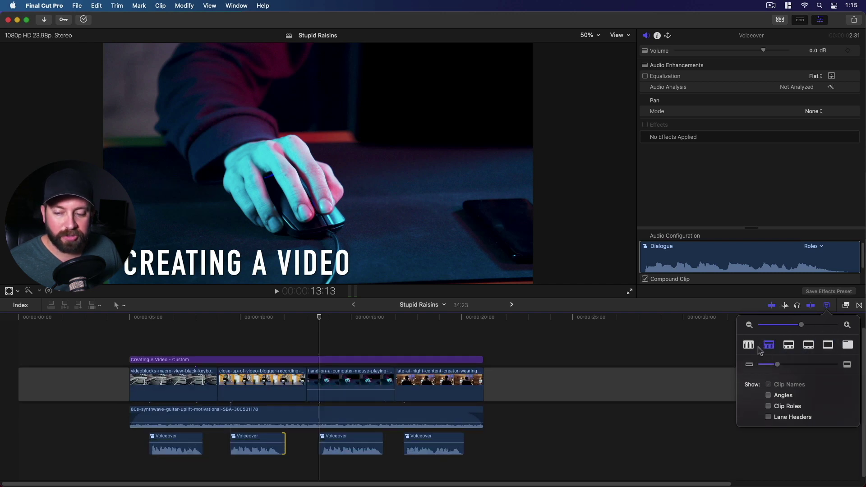
pyautogui.click(748, 346)
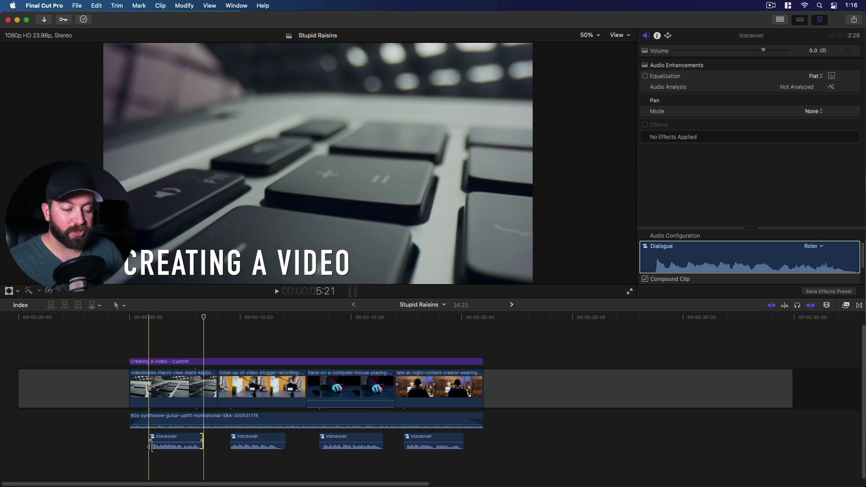
# Play the opening narration, adjust the Voiceover segments' ends and positions, and shorten the later video clips to match the narration
pyautogui.press('space')
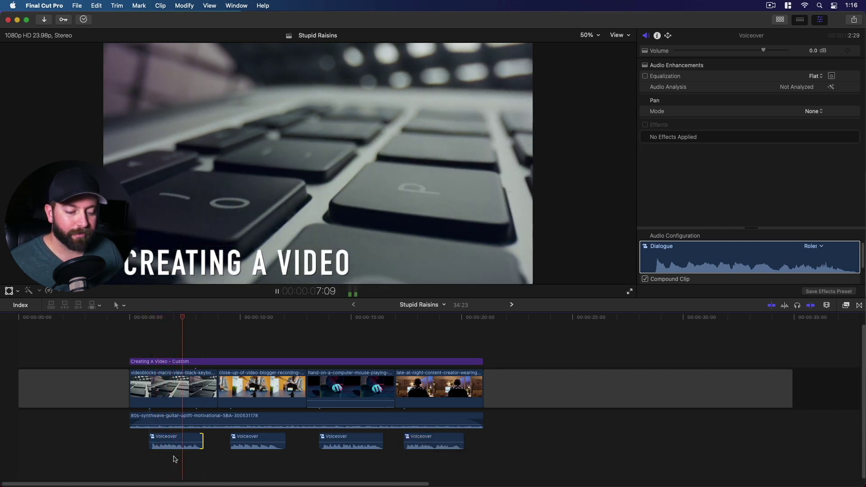
pyautogui.press('space')
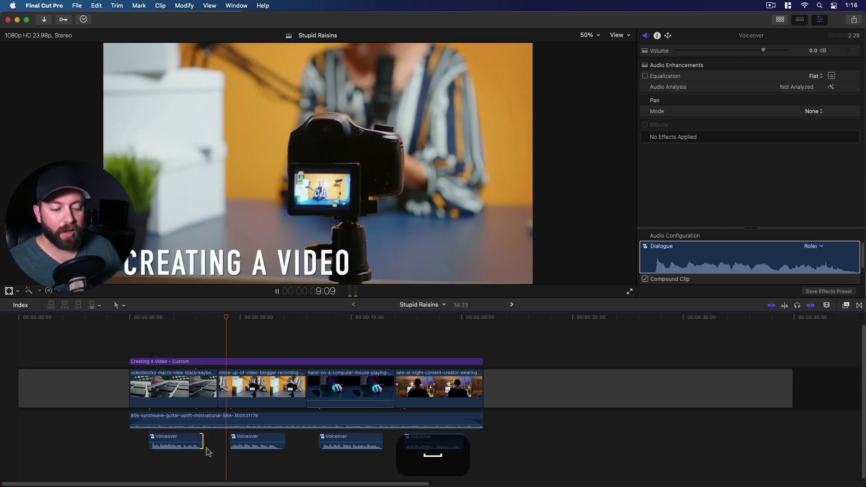
pyautogui.moveTo(202, 443)
pyautogui.mouseDown()
pyautogui.moveTo(229, 445)
pyautogui.moveTo(204, 444)
pyautogui.mouseUp()
pyautogui.moveTo(339, 444); pyautogui.dragTo(341, 442)
pyautogui.moveTo(393, 388); pyautogui.dragTo(381, 389)
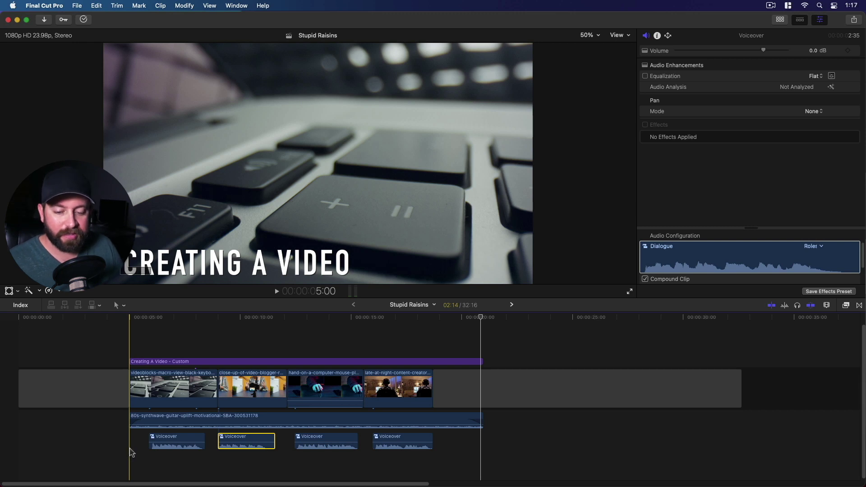
# Play the edited sequence from the first video clip through the last and return the playhead to 5:00
pyautogui.press('space')
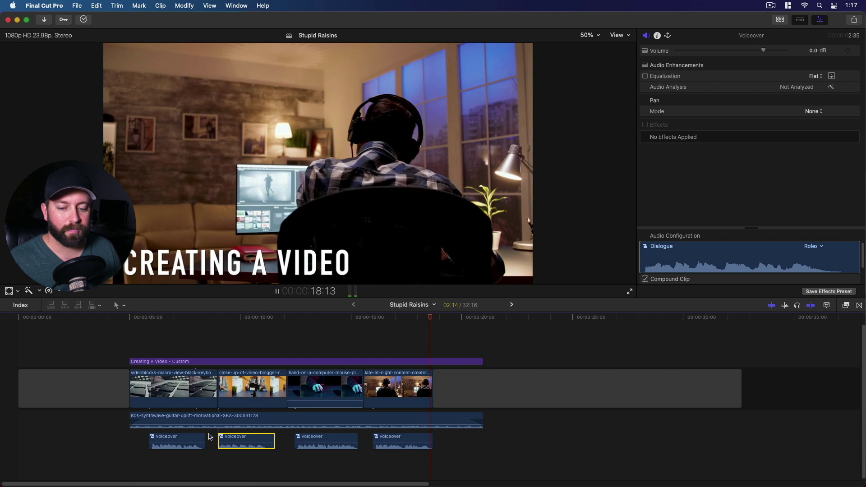
pyautogui.press('space')
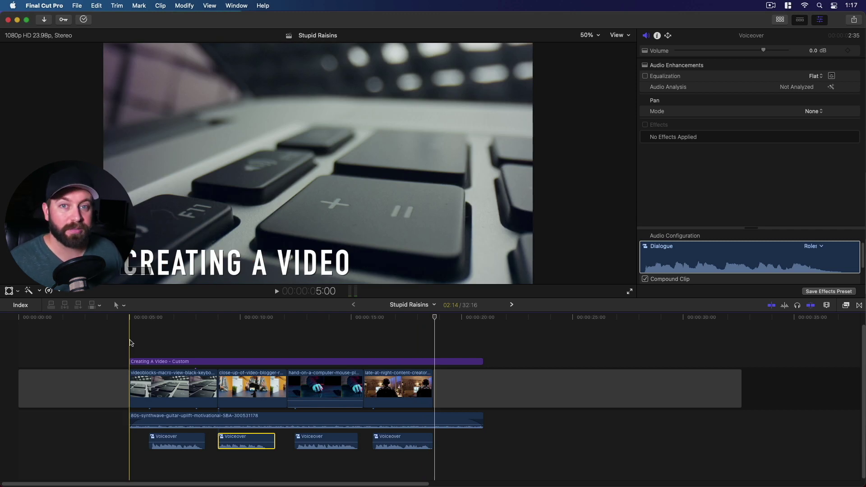
pyautogui.click(130, 342)
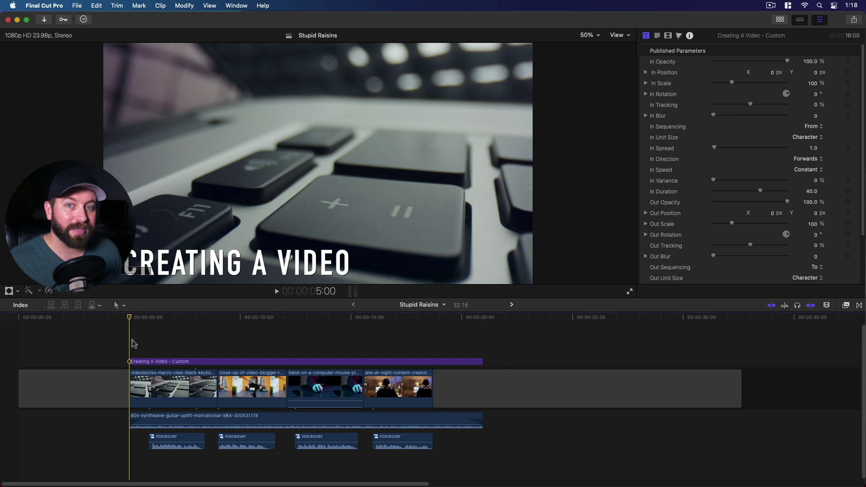